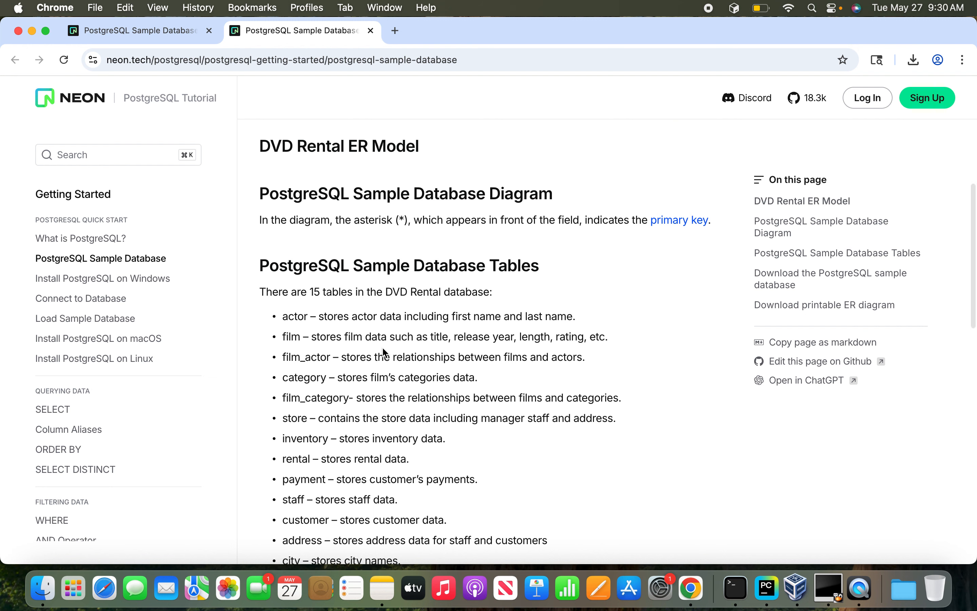
# Find the sample database download section on the page and download the DVD Rental Sample Database zip file.
pyautogui.scroll(-5, 389, 286)
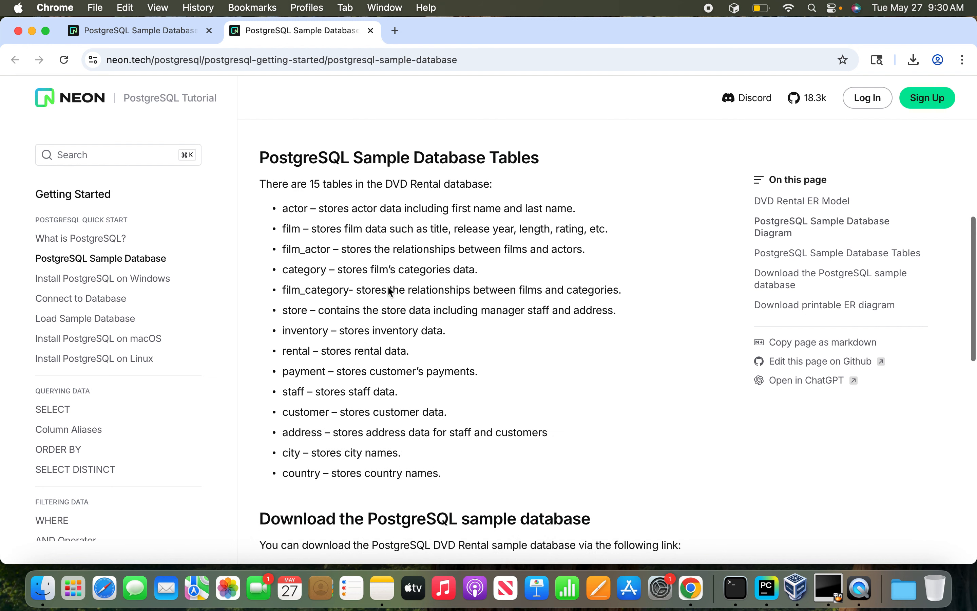
pyautogui.scroll(-4, 388, 286)
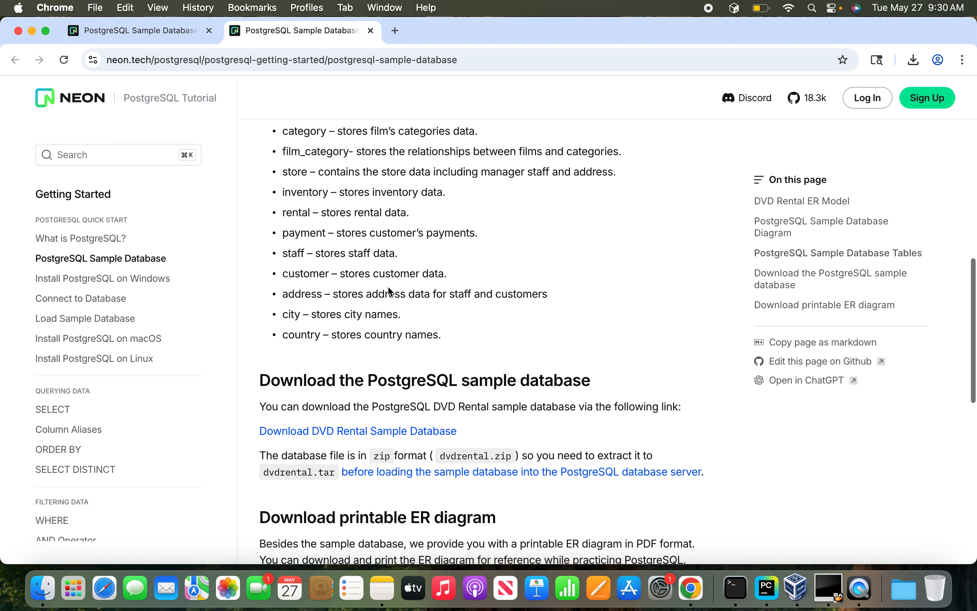
pyautogui.scroll(-2, 389, 289)
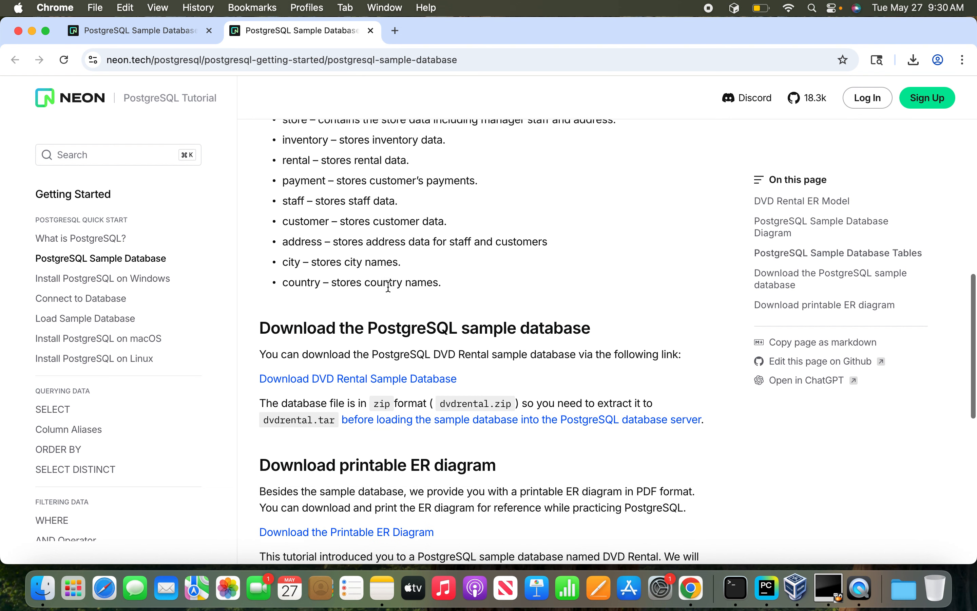
pyautogui.click(367, 383)
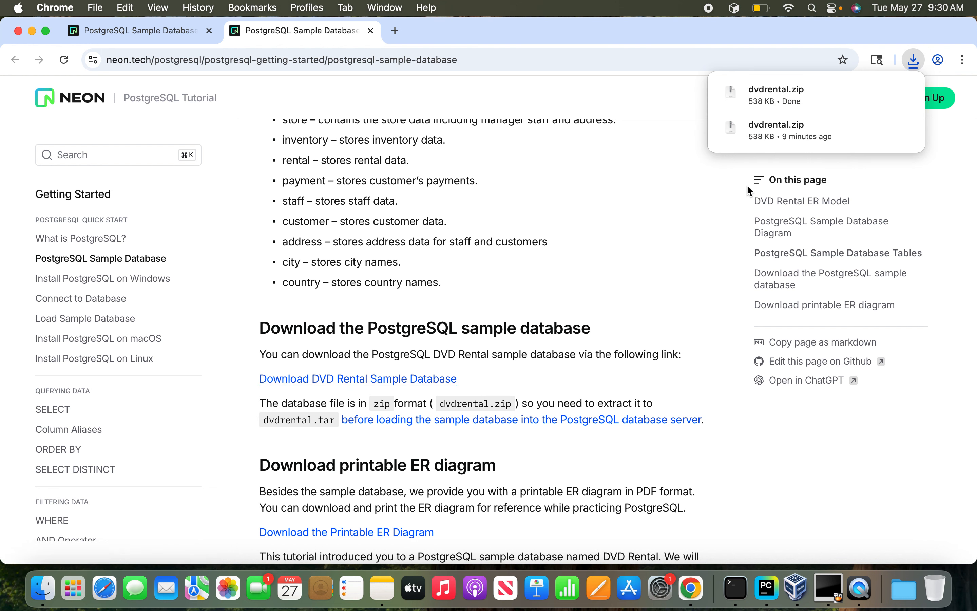
pyautogui.moveTo(779, 137)
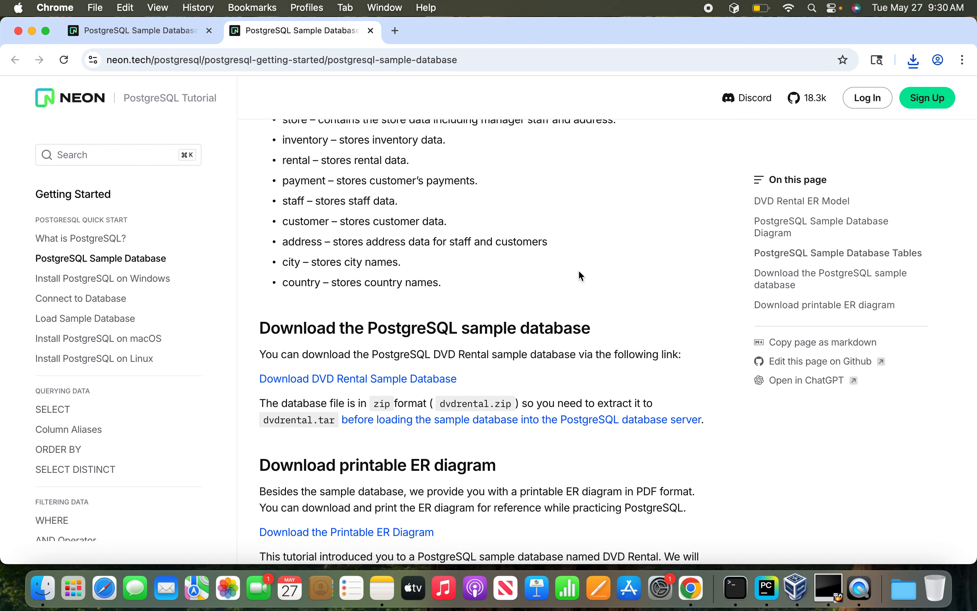
# Switch to Terminal and list dvdrental.zip in the Downloads folder with ls -ltr.
pyautogui.click(735, 588)
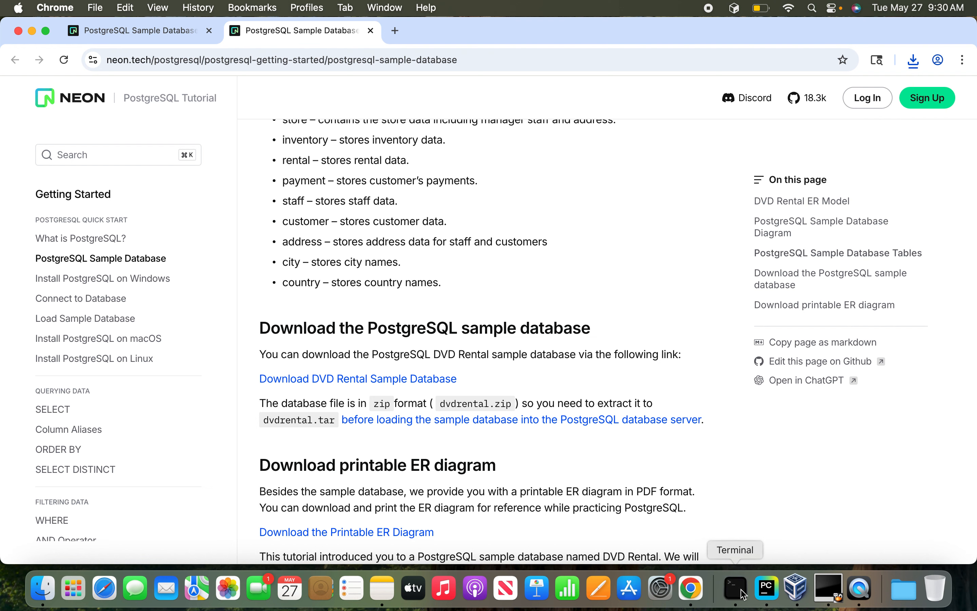
pyautogui.write('ls -ltr dv')
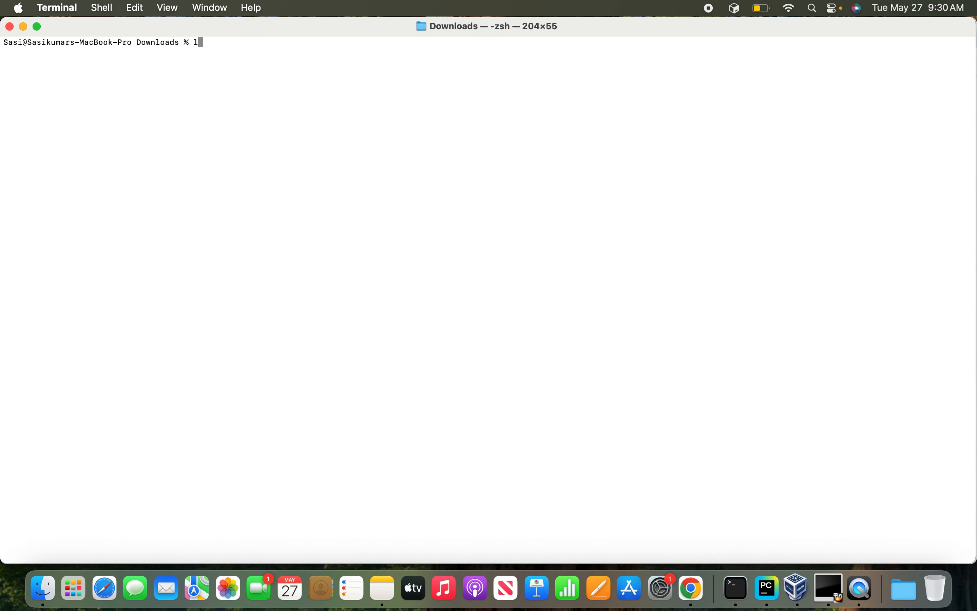
pyautogui.write('drental.zip')
pyautogui.press('Return')
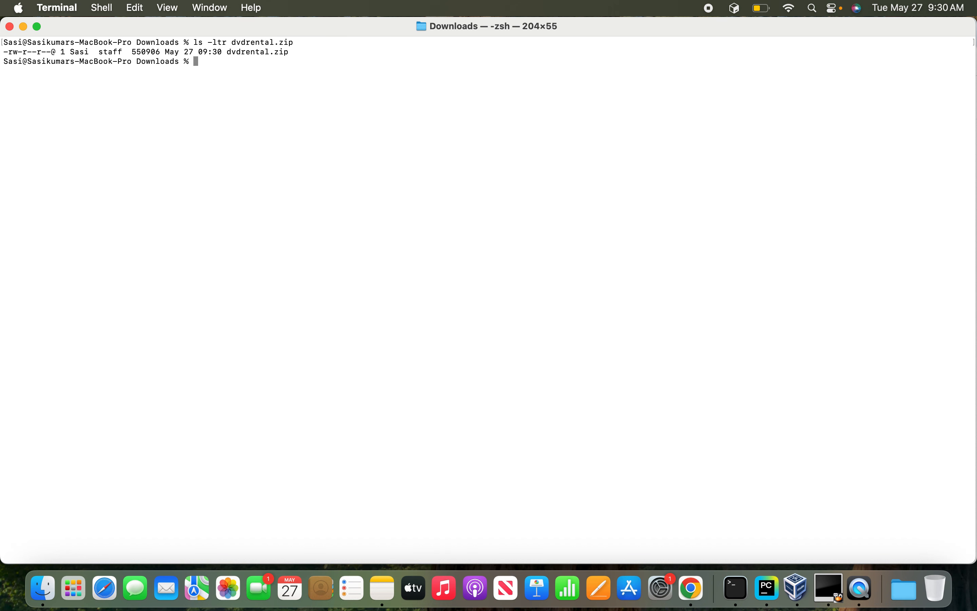
# Check the unzip instruction in the Notes app, return to Terminal and extract dvdrental.zip with unzip.
pyautogui.click(382, 588)
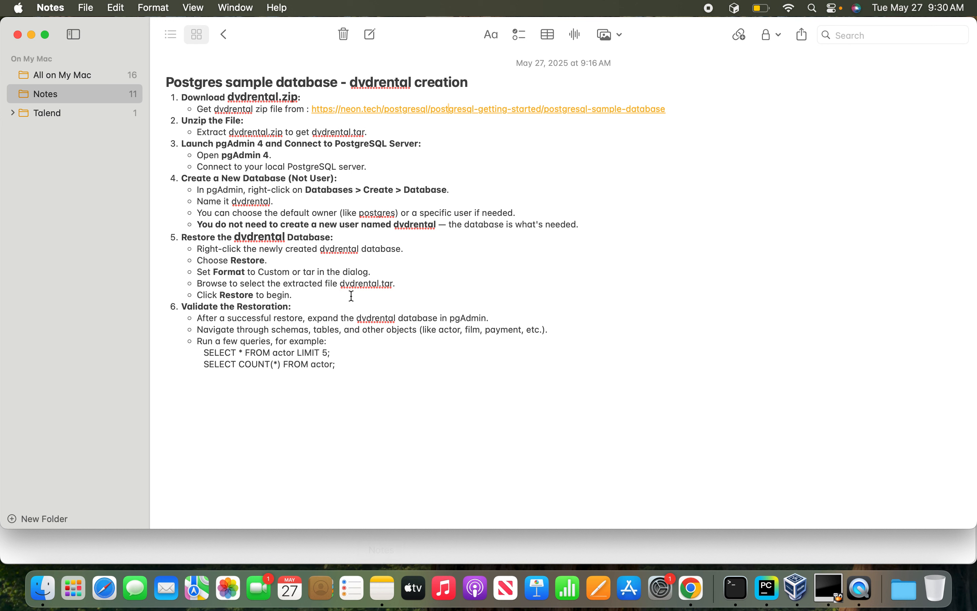
pyautogui.press('super+Tab')
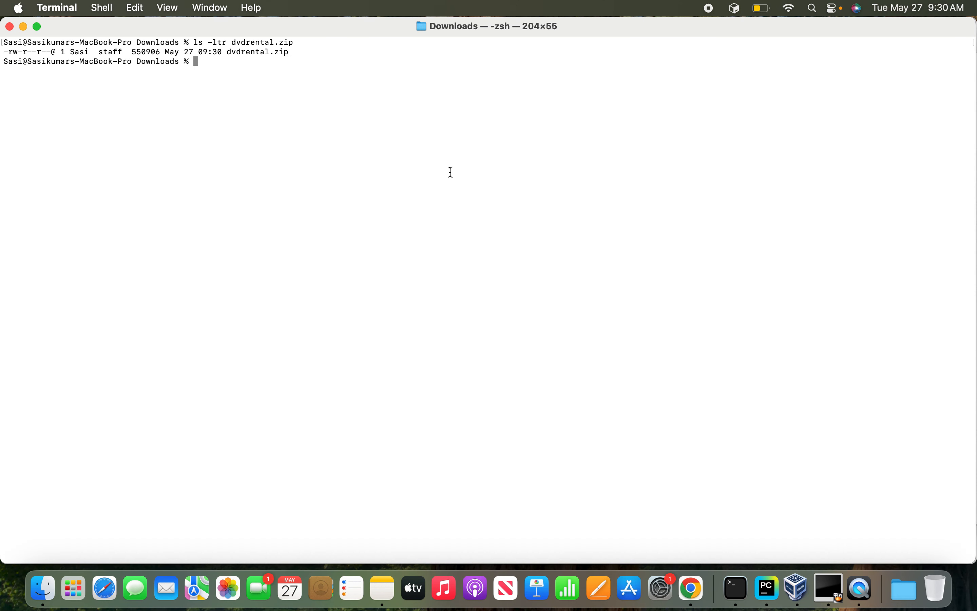
pyautogui.write('unzip dvdrental.zip')
pyautogui.press('Return')
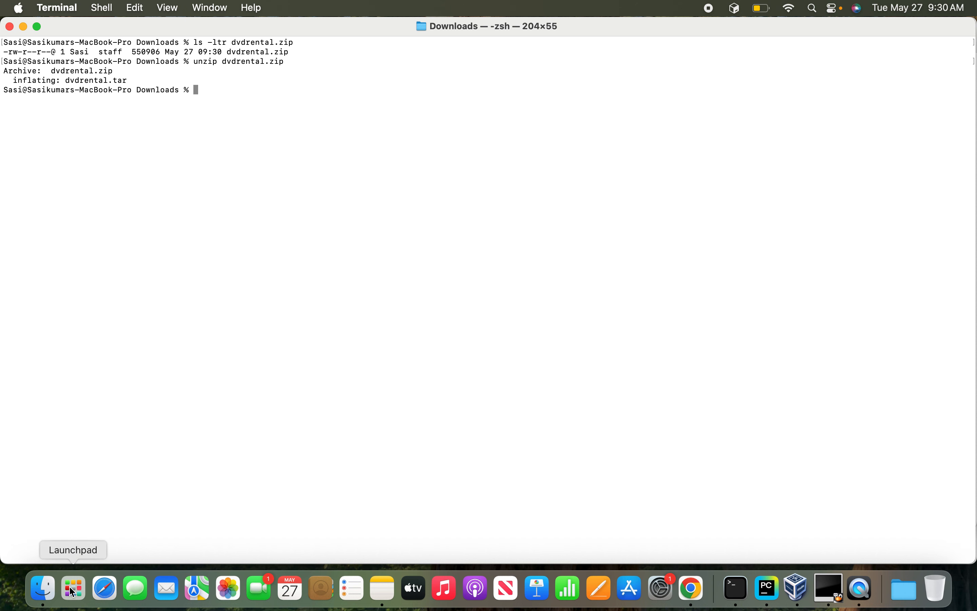
pyautogui.click(45, 593)
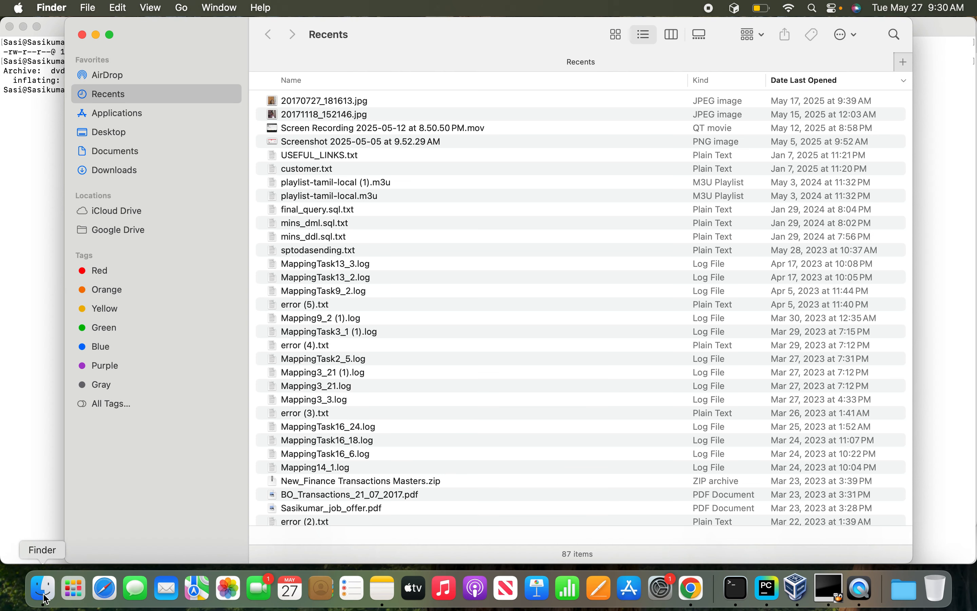
pyautogui.press('p')
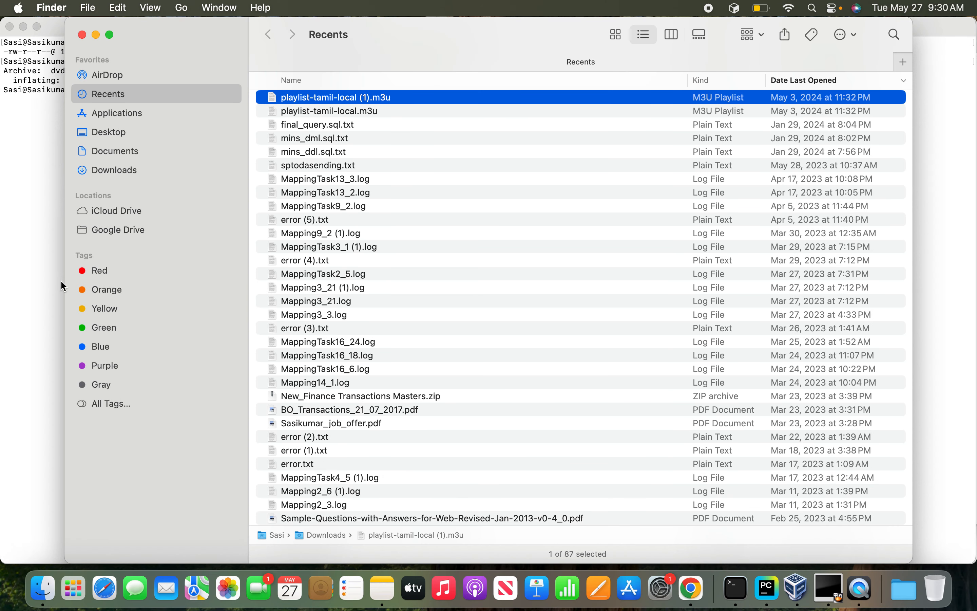
pyautogui.click(82, 35)
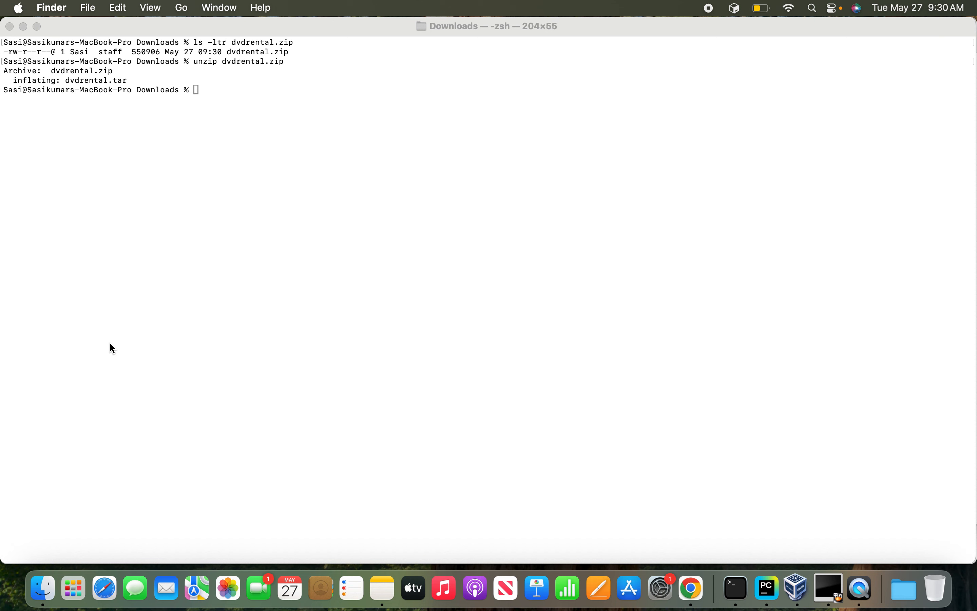
# Search the Mac for pgAdmin 4 and launch it.
pyautogui.press('super+space')
pyautogui.write('pgad')
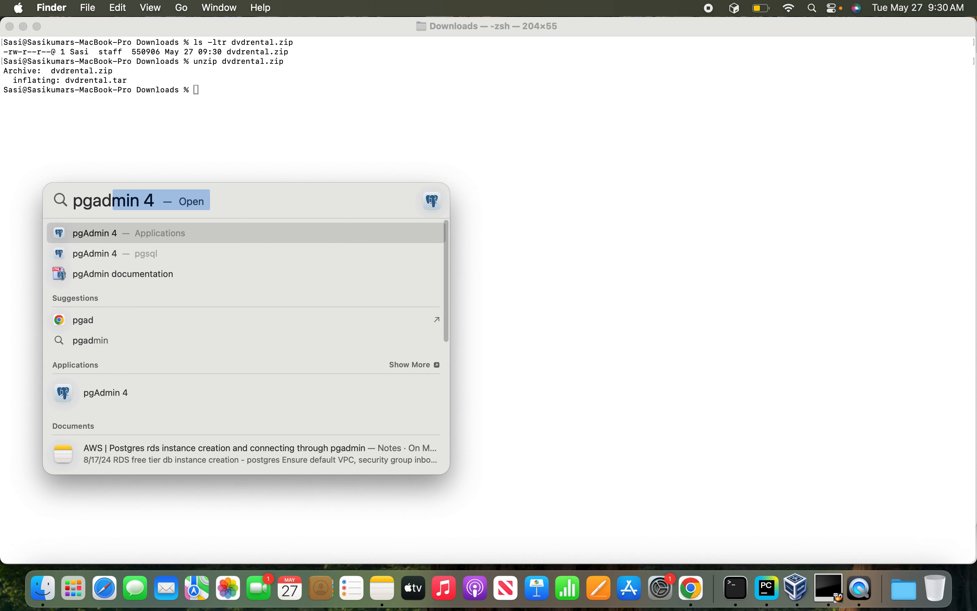
pyautogui.press('Return')
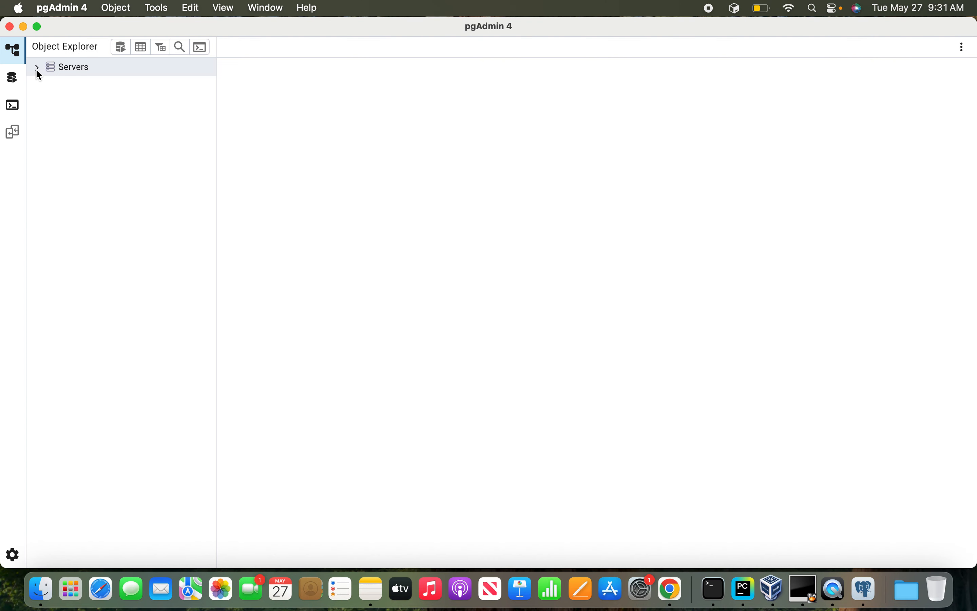
# Expand the servers list and connect to the PostgreSQL 17 server with the postgres user's password.
pyautogui.click(40, 73)
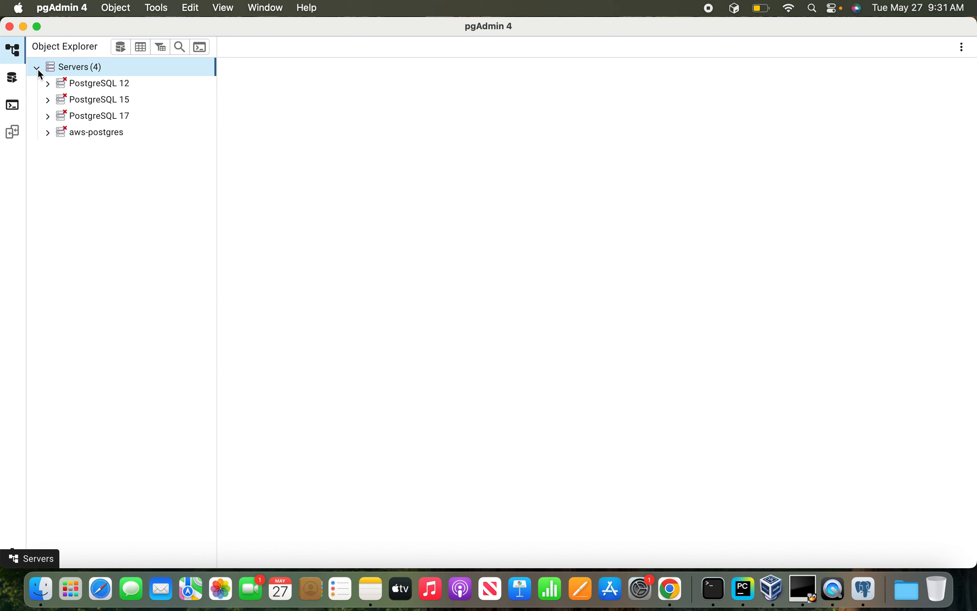
pyautogui.click(47, 121)
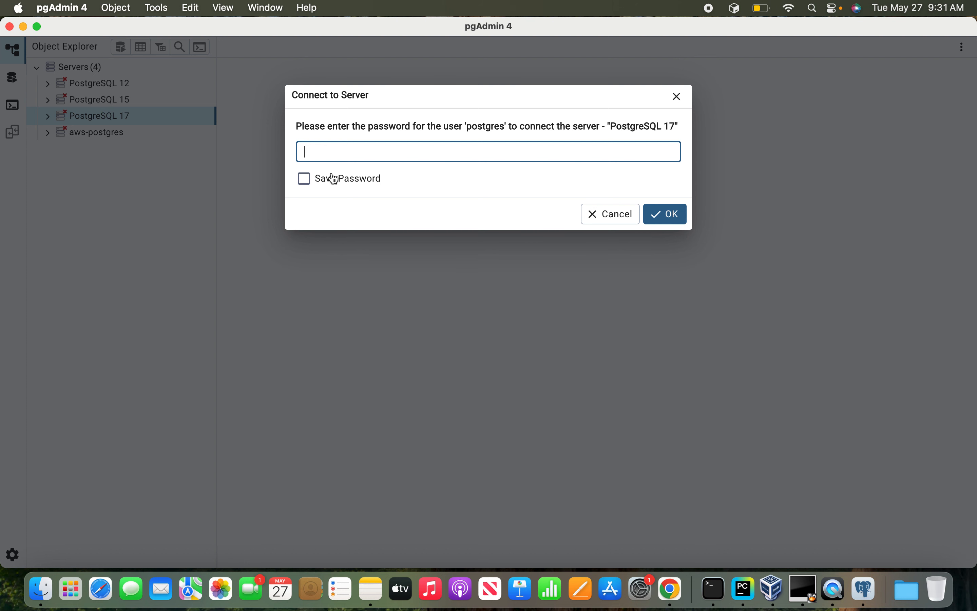
pyautogui.write('po')
pyautogui.press('Return')
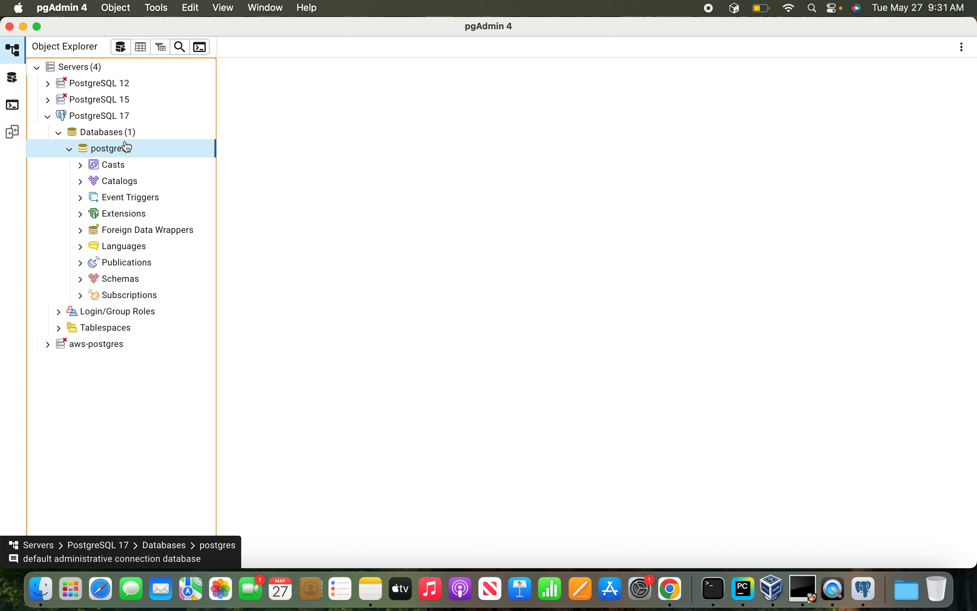
# Create a database named dvdrental on the PostgreSQL 17 server, keeping postgres as the owner.
pyautogui.rightClick(125, 138)
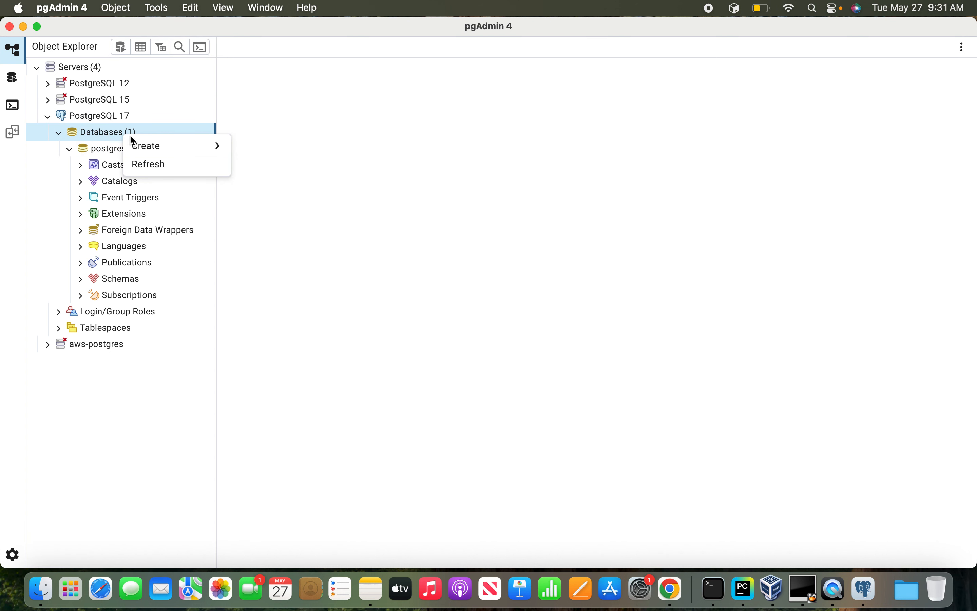
pyautogui.moveTo(152, 147)
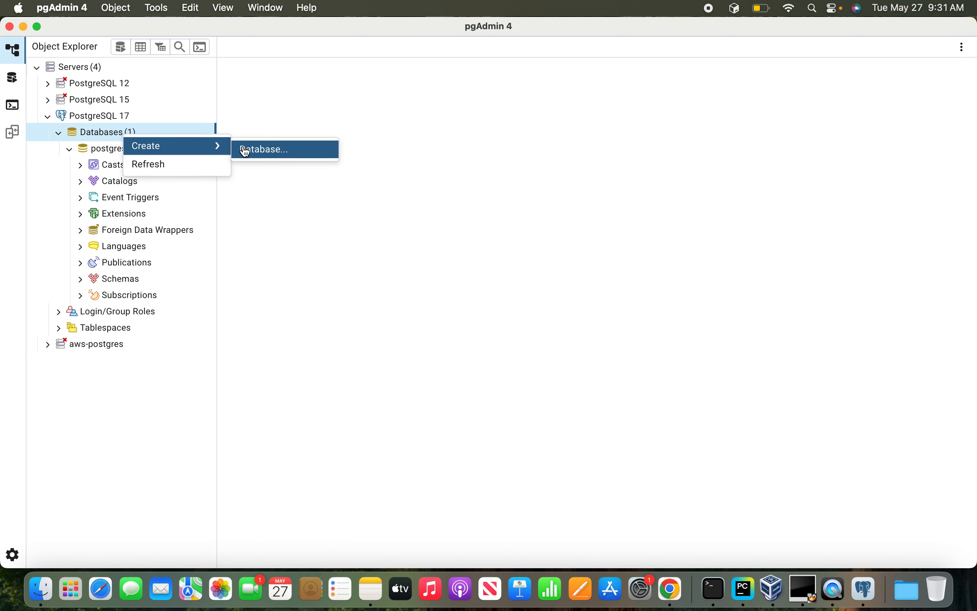
pyautogui.click(263, 149)
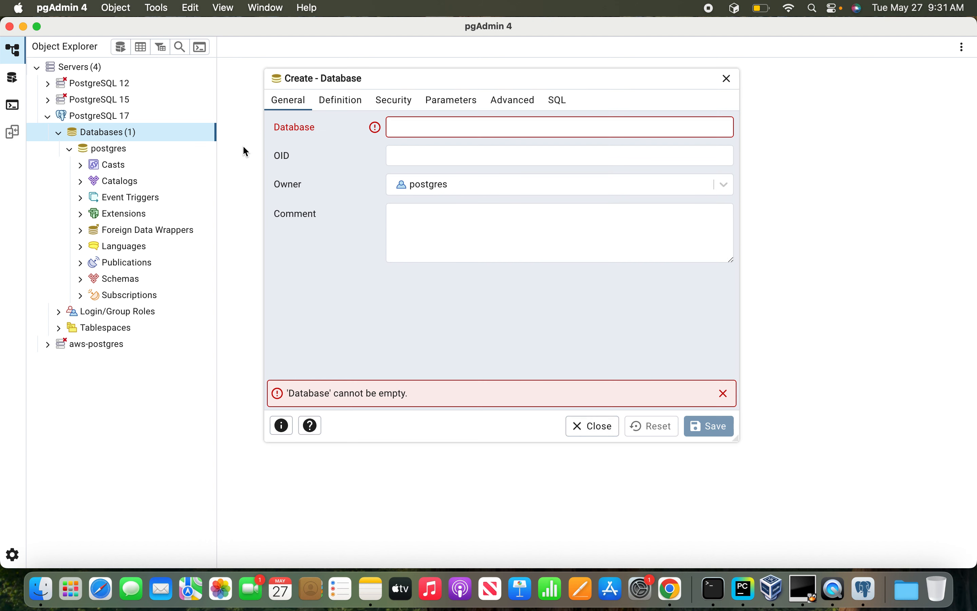
pyautogui.write('dvdrental')
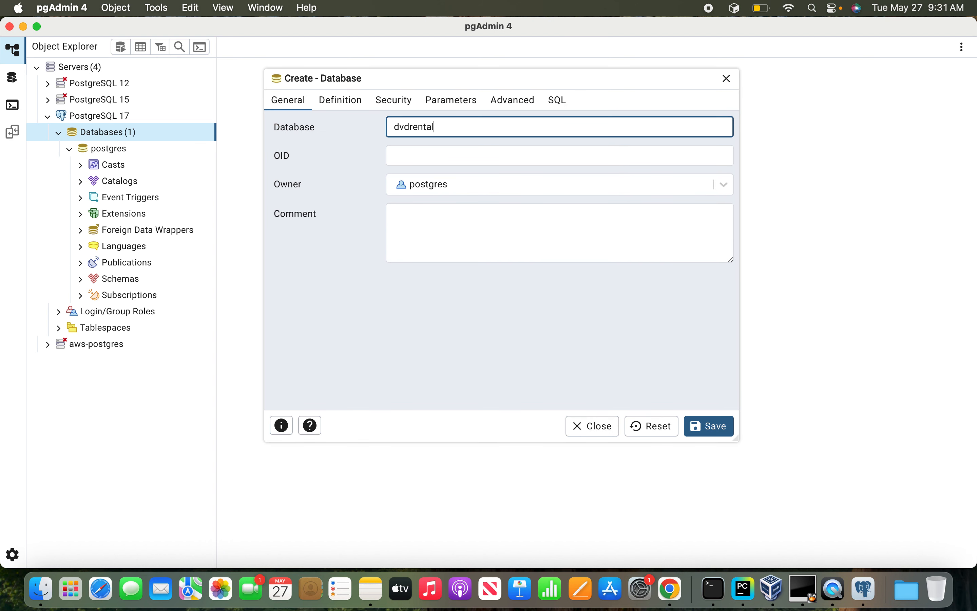
pyautogui.click(713, 429)
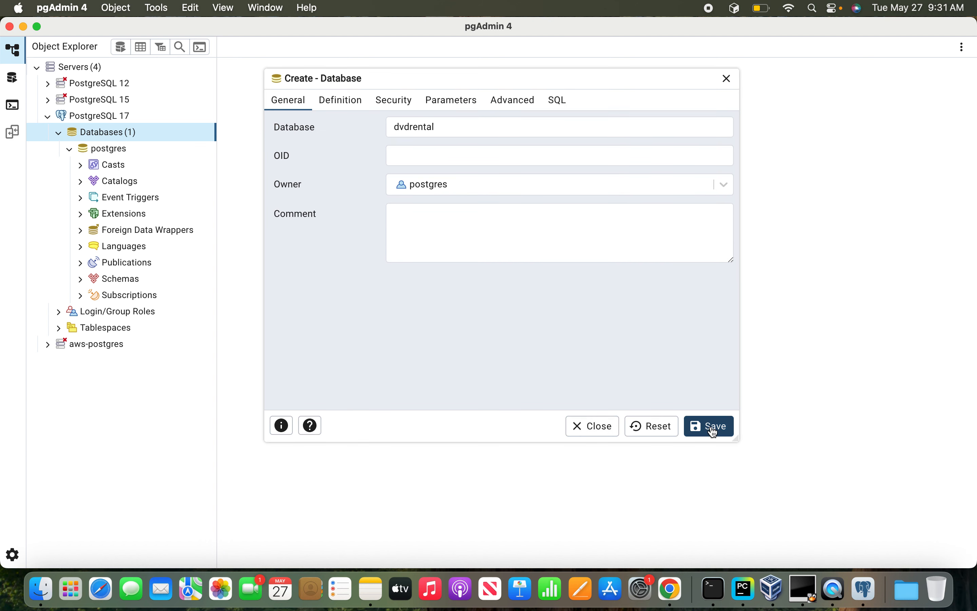
# Compare the database creation and restore instructions in the Notes app with the PostgreSQL 17 databases in pgAdmin 4.
pyautogui.click(370, 589)
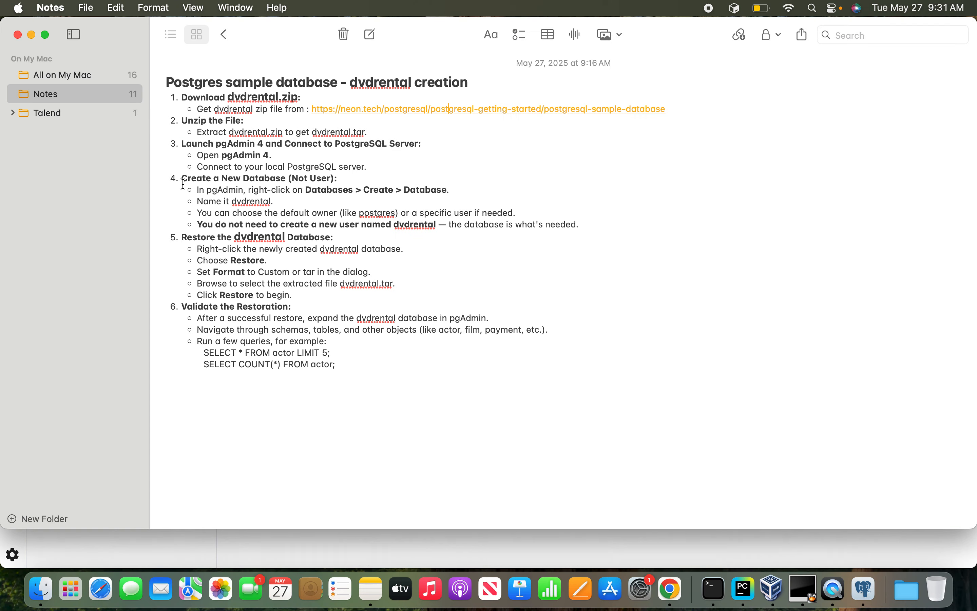
pyautogui.press('super+Tab')
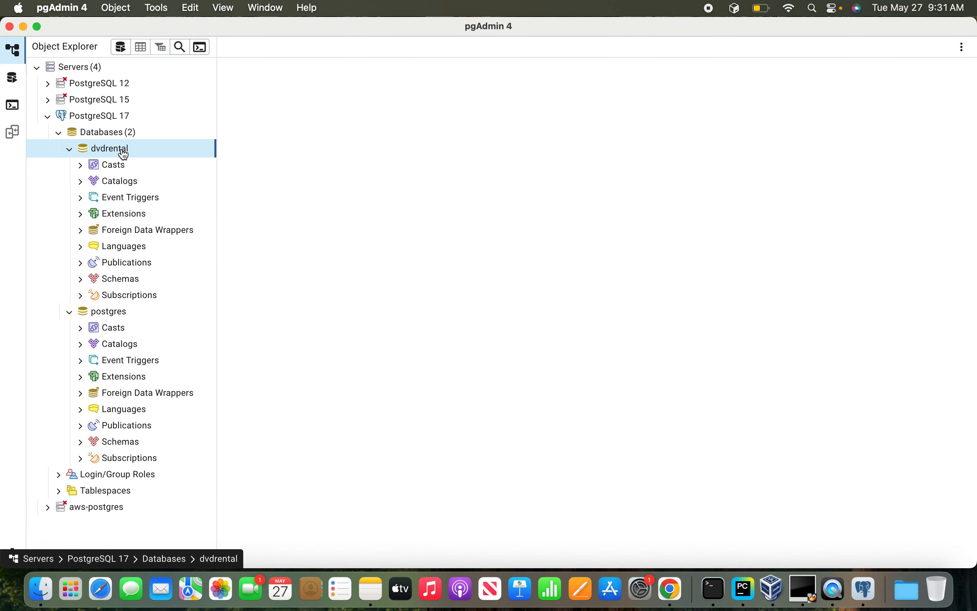
pyautogui.press('super+Tab')
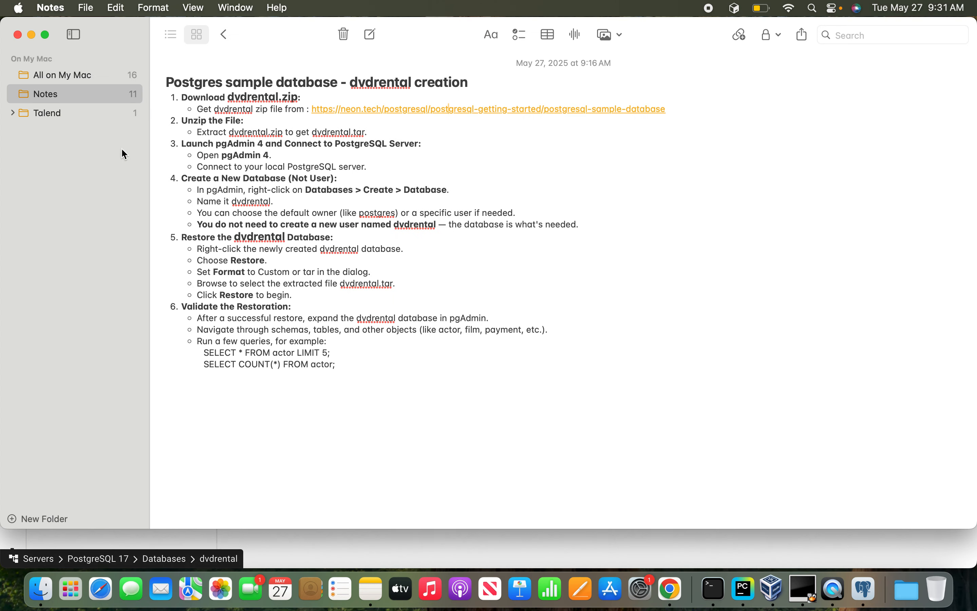
pyautogui.press('super+Tab')
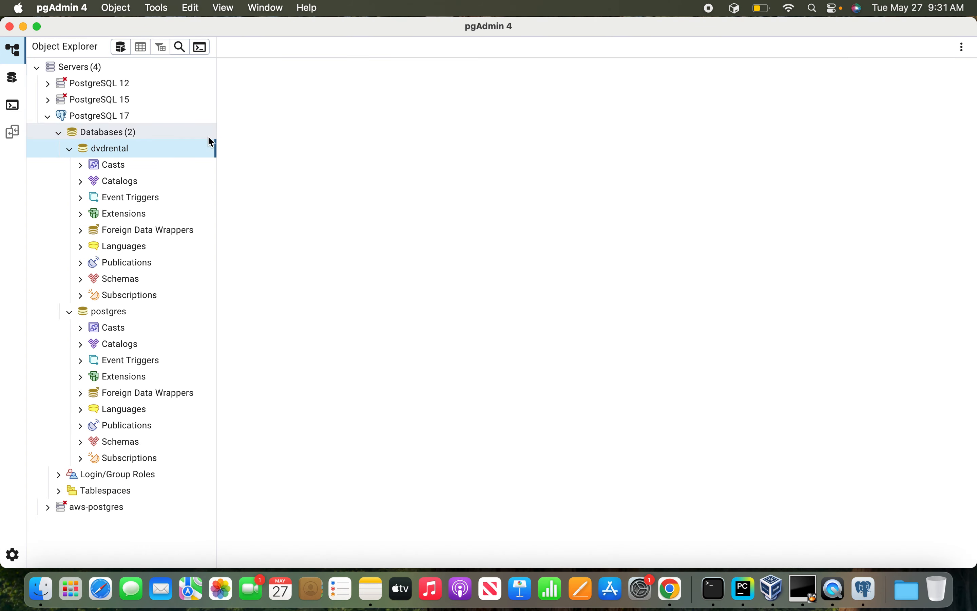
# Restore the dvdrental database from dvdrental.tar in Downloads using the Custom or tar format, and check the restore process status.
pyautogui.rightClick(151, 151)
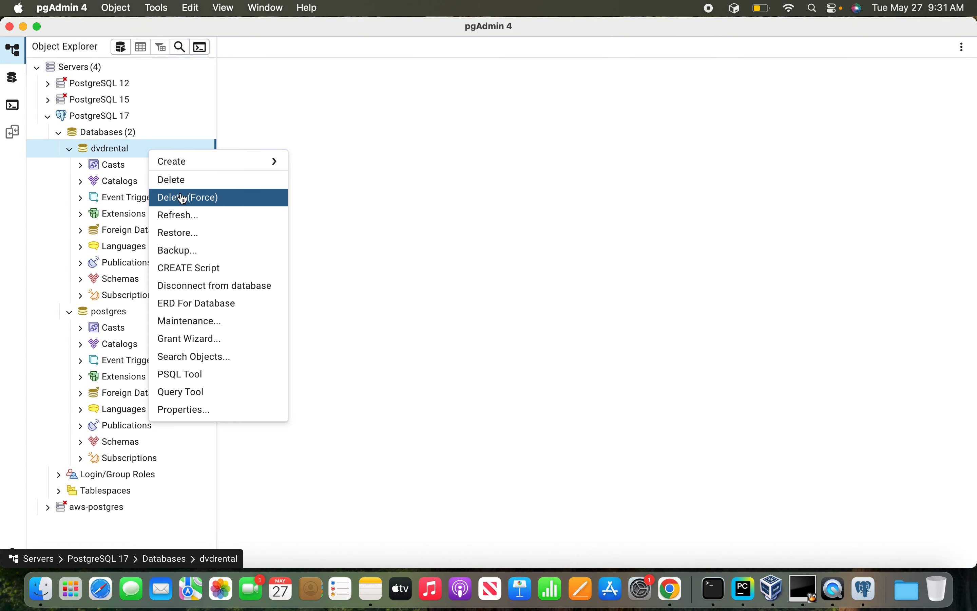
pyautogui.click(199, 233)
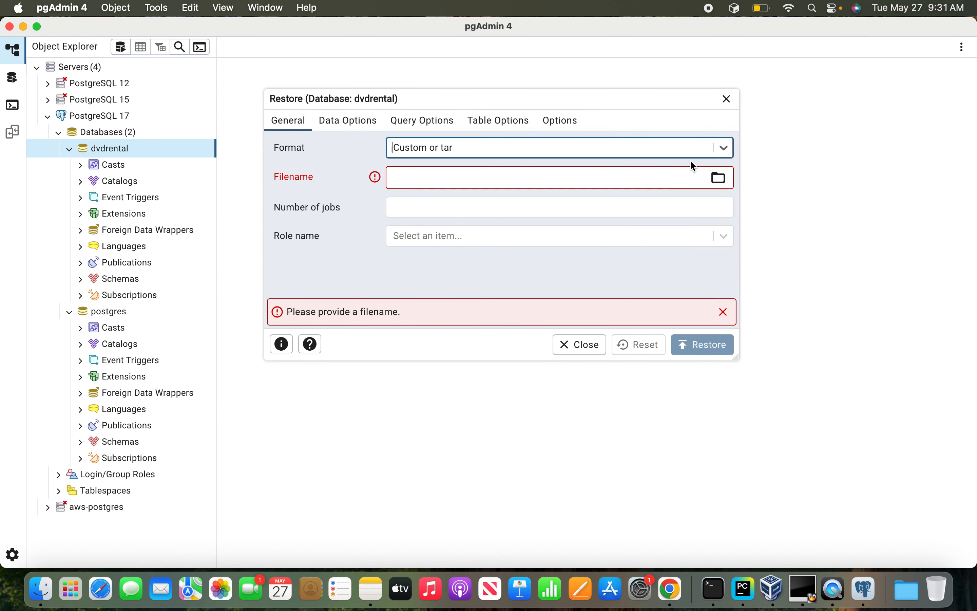
pyautogui.click(720, 178)
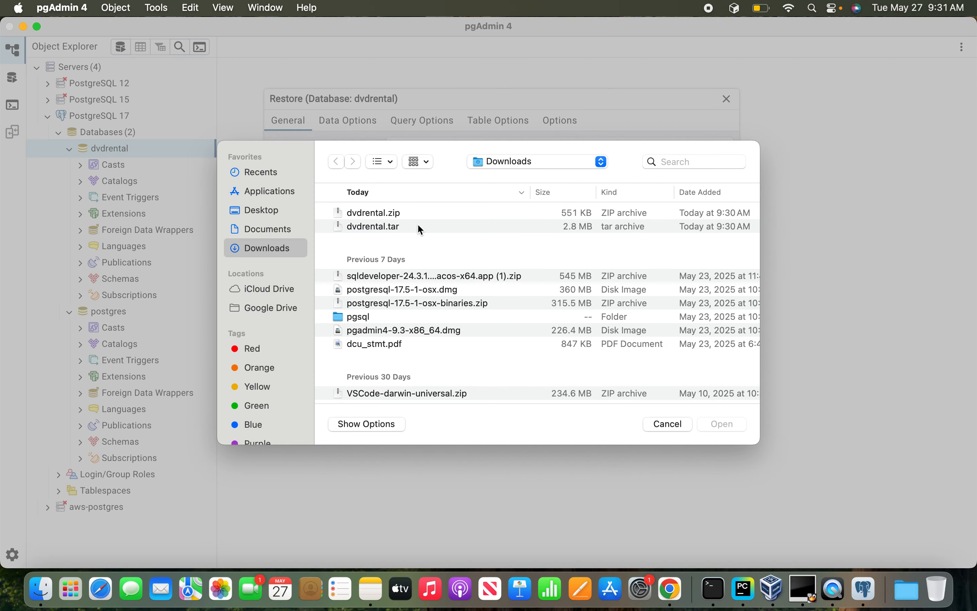
pyautogui.doubleClick(419, 223)
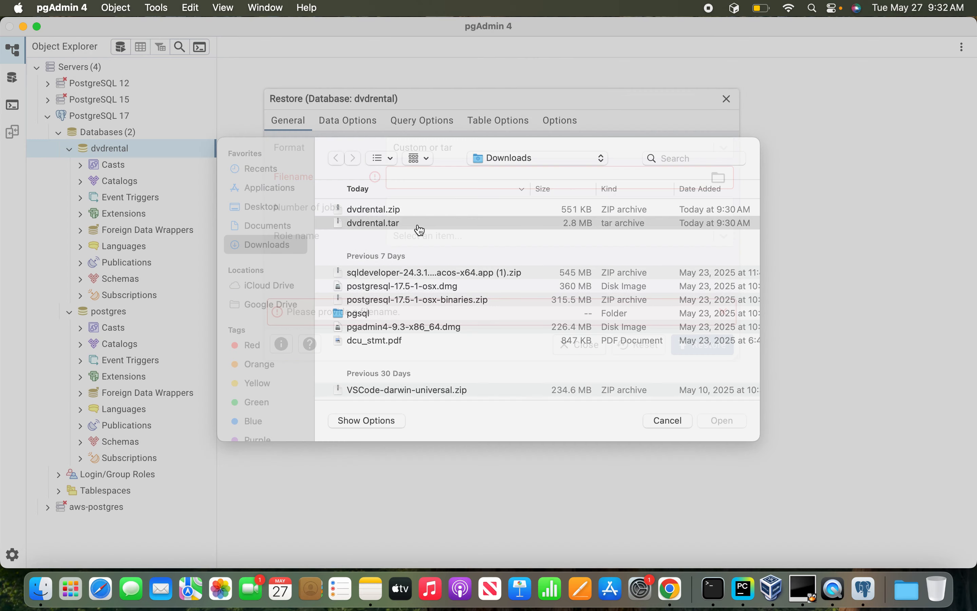
pyautogui.click(697, 344)
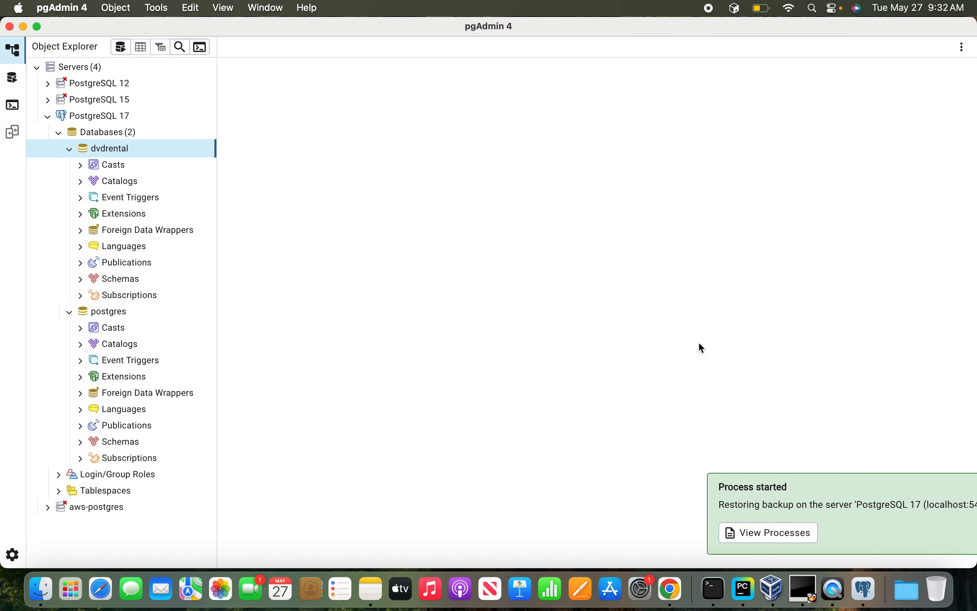
pyautogui.click(747, 534)
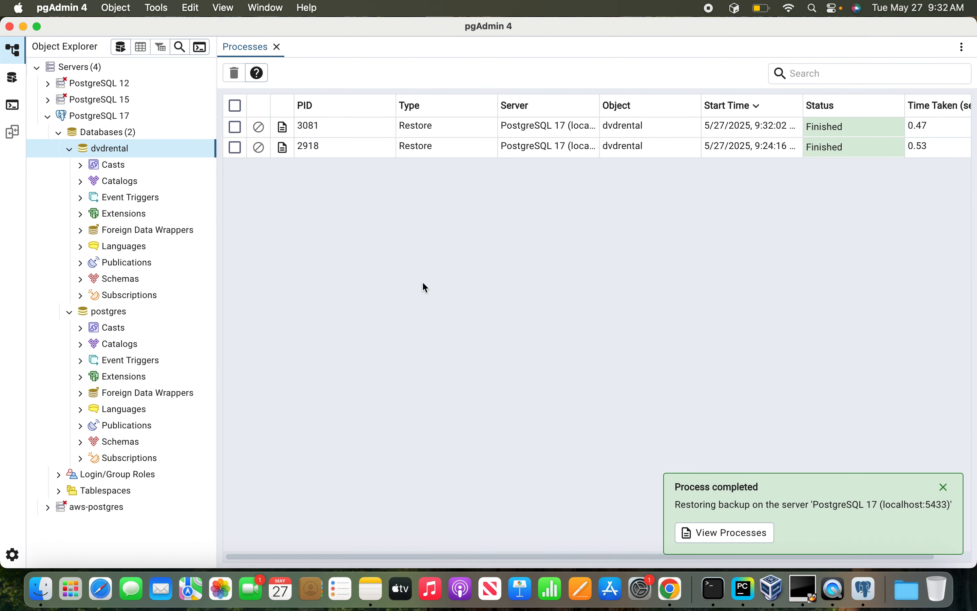
pyautogui.click(276, 47)
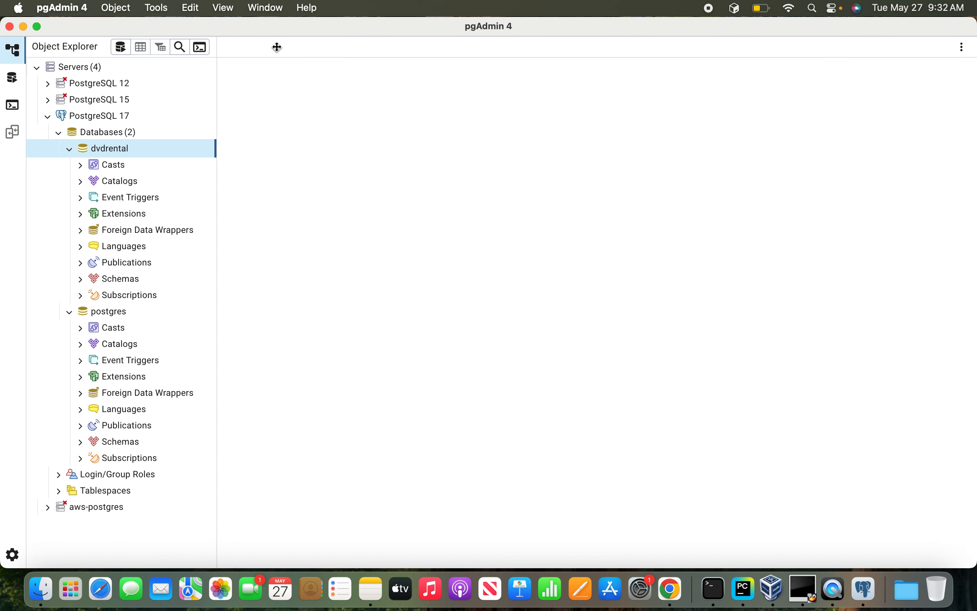
# Open a query editor for the dvdrental database and expand its public schema to list the tables.
pyautogui.rightClick(132, 149)
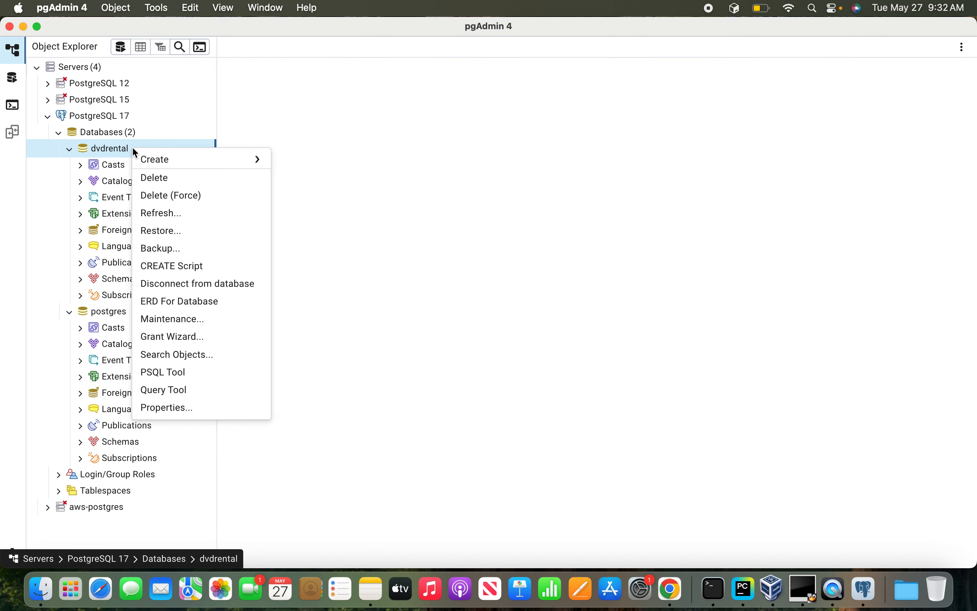
pyautogui.click(176, 392)
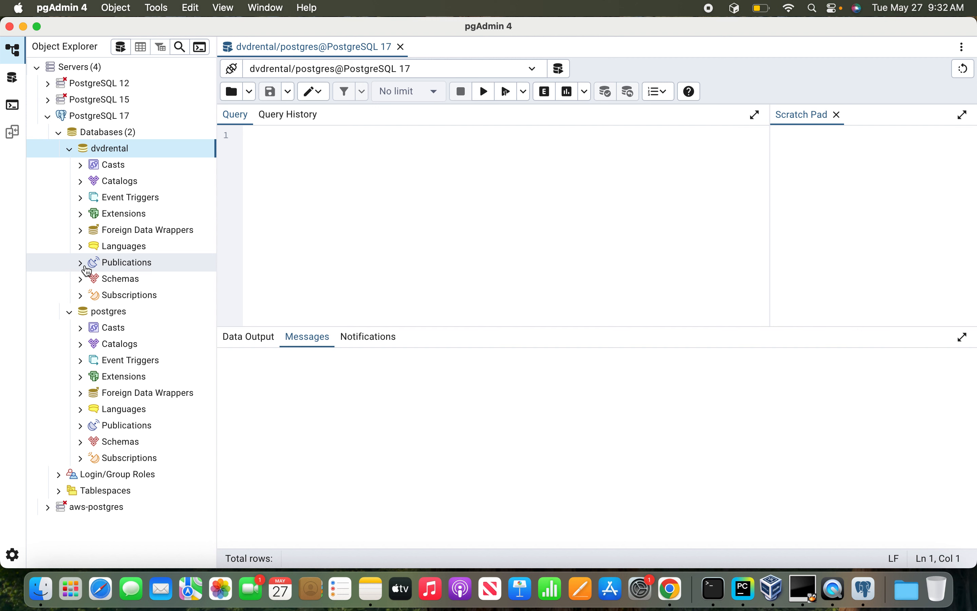
pyautogui.click(80, 280)
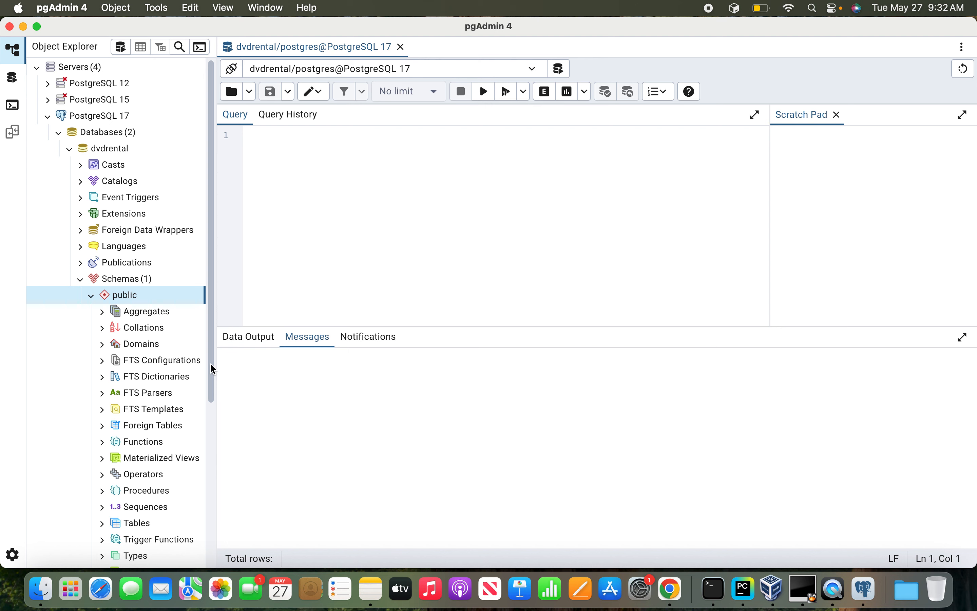
pyautogui.scroll(-4, 210, 362)
pyautogui.scroll(-1, 213, 440)
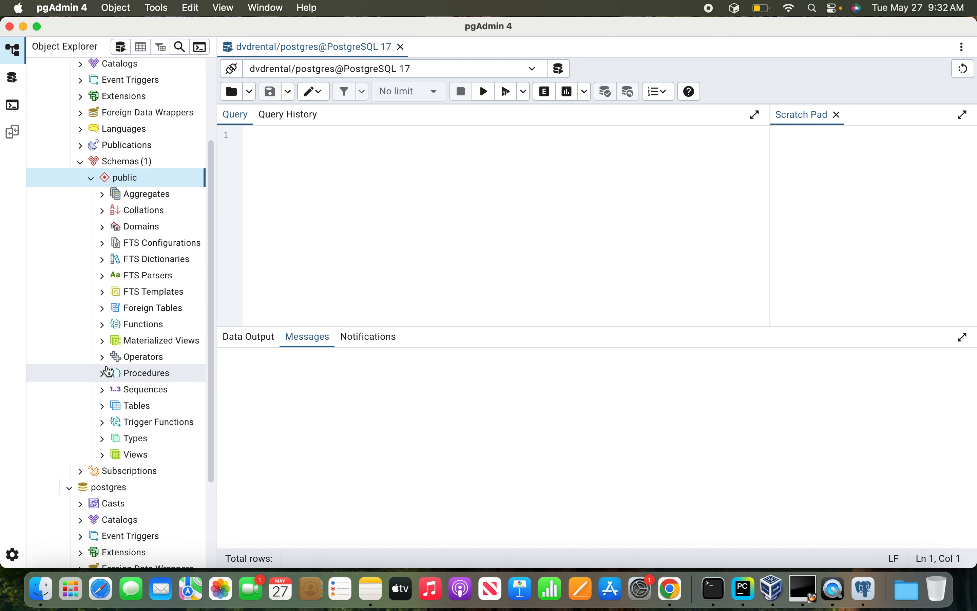
pyautogui.click(106, 405)
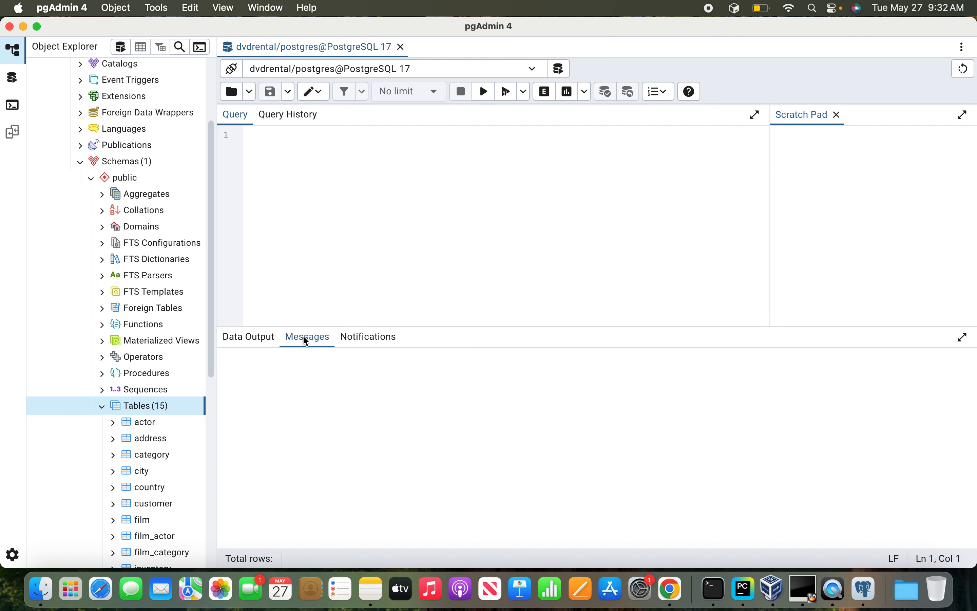
# Write and run the query "select * from actor limit 5;" on the dvdrental database.
pyautogui.click(335, 240)
pyautogui.write('select *')
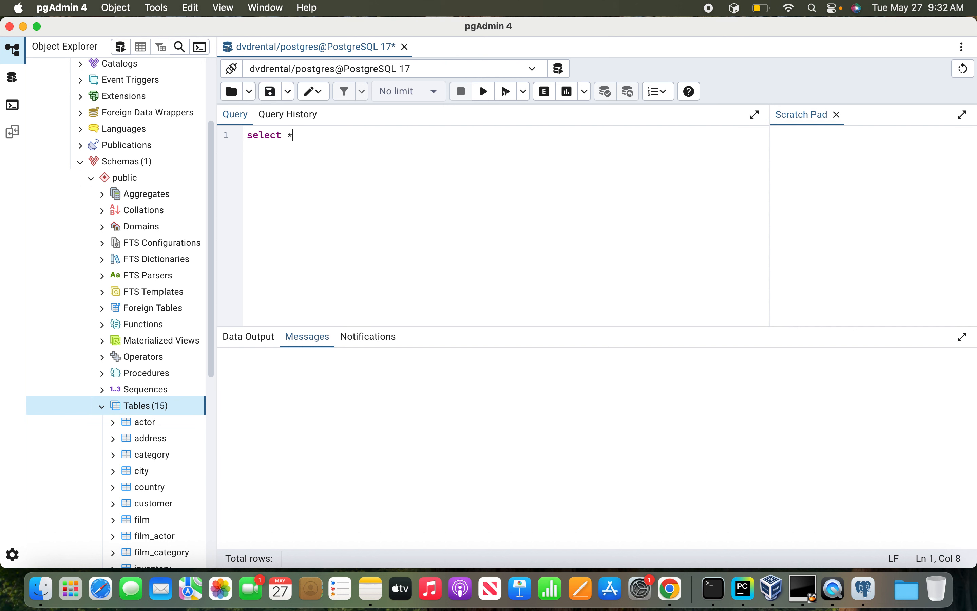
pyautogui.write(' form')
pyautogui.press('BackSpace')
pyautogui.press('BackSpace')
pyautogui.press('BackSpace')
pyautogui.press('BackSpace')
pyautogui.write('rom actor l')
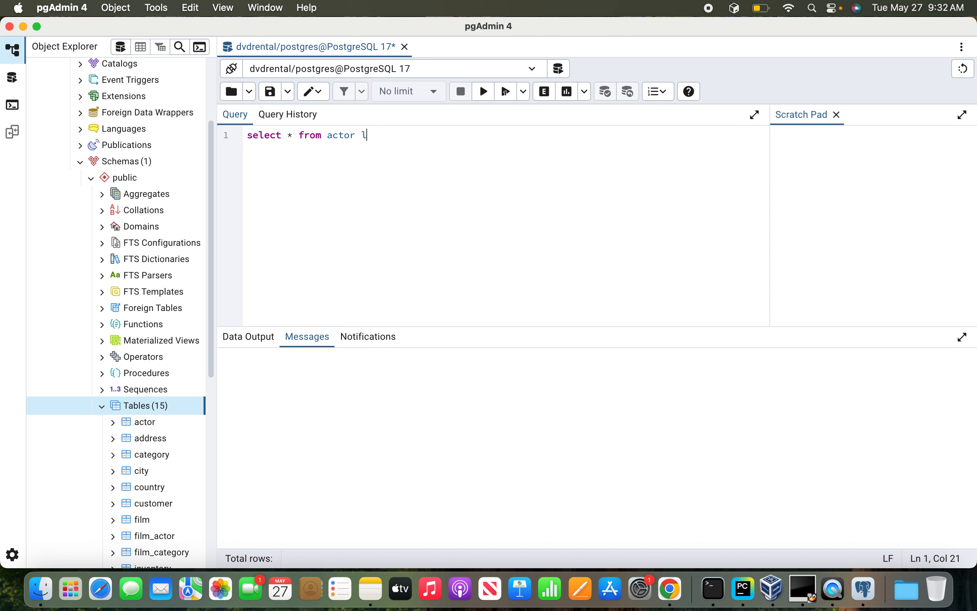
pyautogui.write('imit 5;')
pyautogui.click(484, 91)
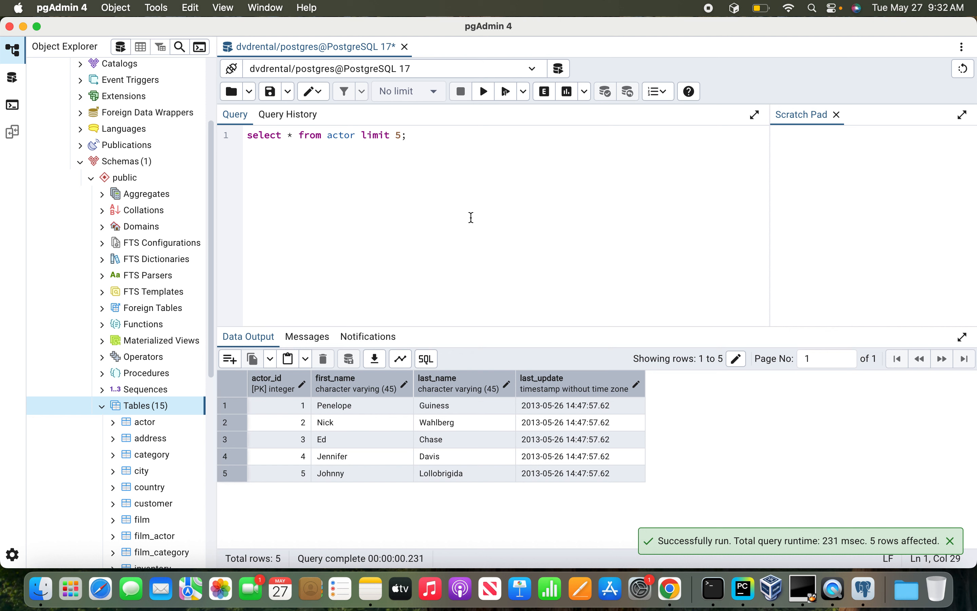
# Add the query "select count(*) from actor;" two lines below the first query and run only that statement.
pyautogui.press('Return')
pyautogui.press('Return')
pyautogui.write('sele')
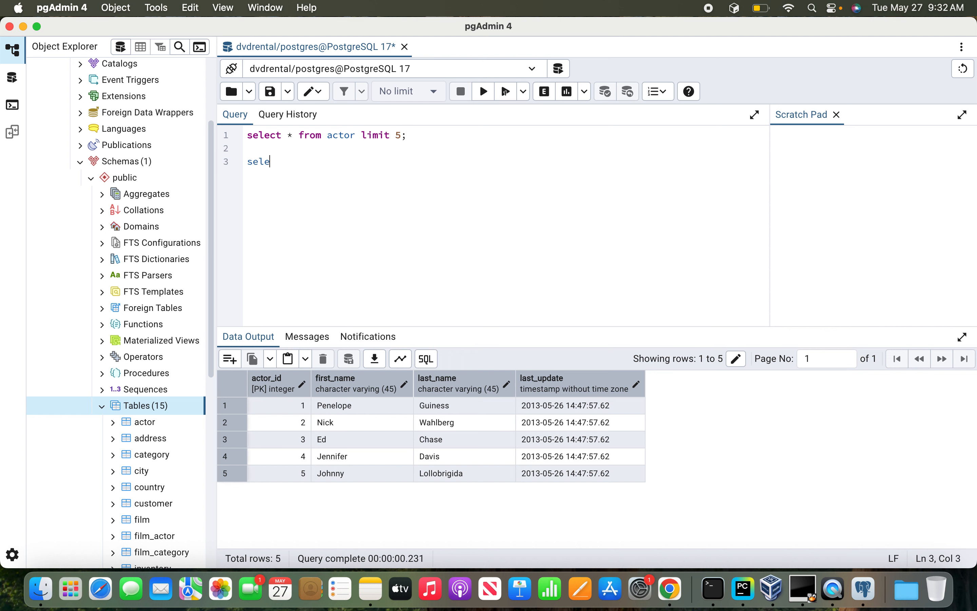
pyautogui.write('ct count(*) ')
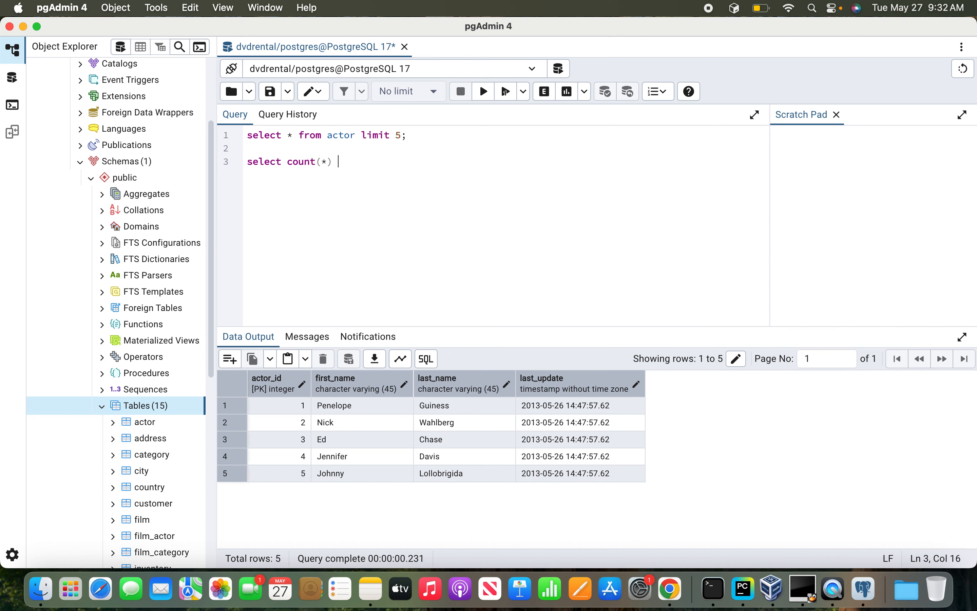
pyautogui.write('from actor;')
pyautogui.hotkey('shift', 'Up')
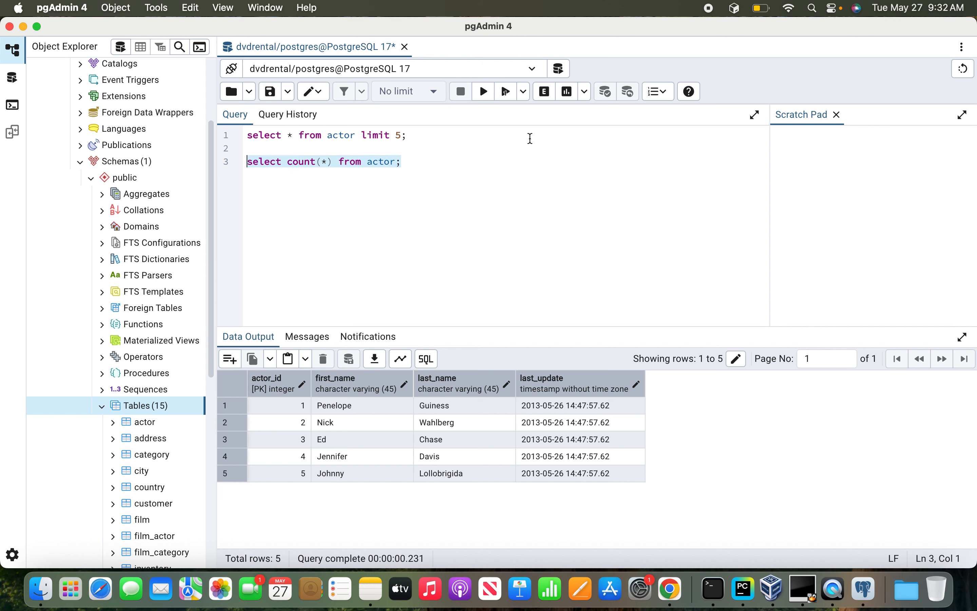
pyautogui.click(484, 91)
pyautogui.click(479, 190)
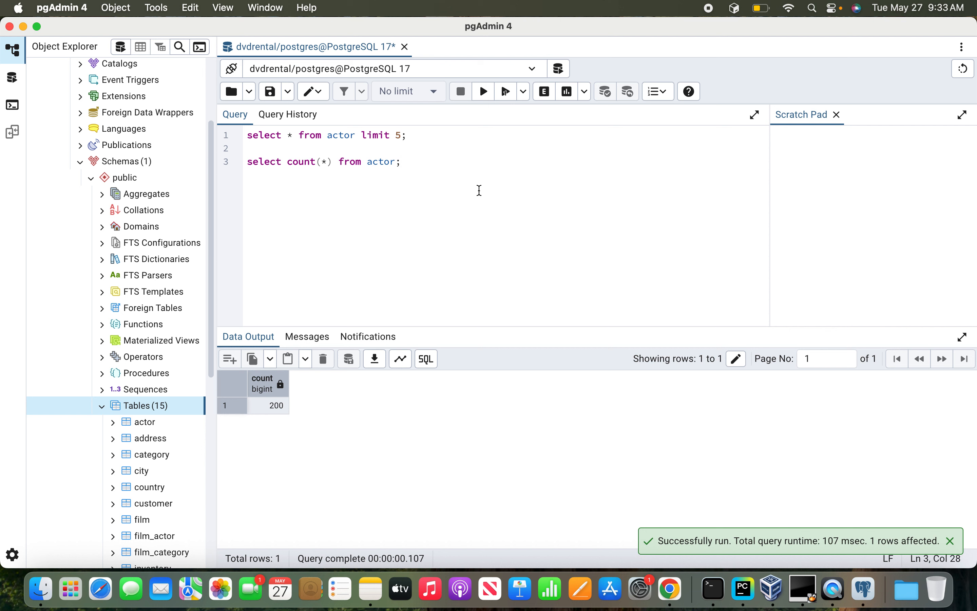